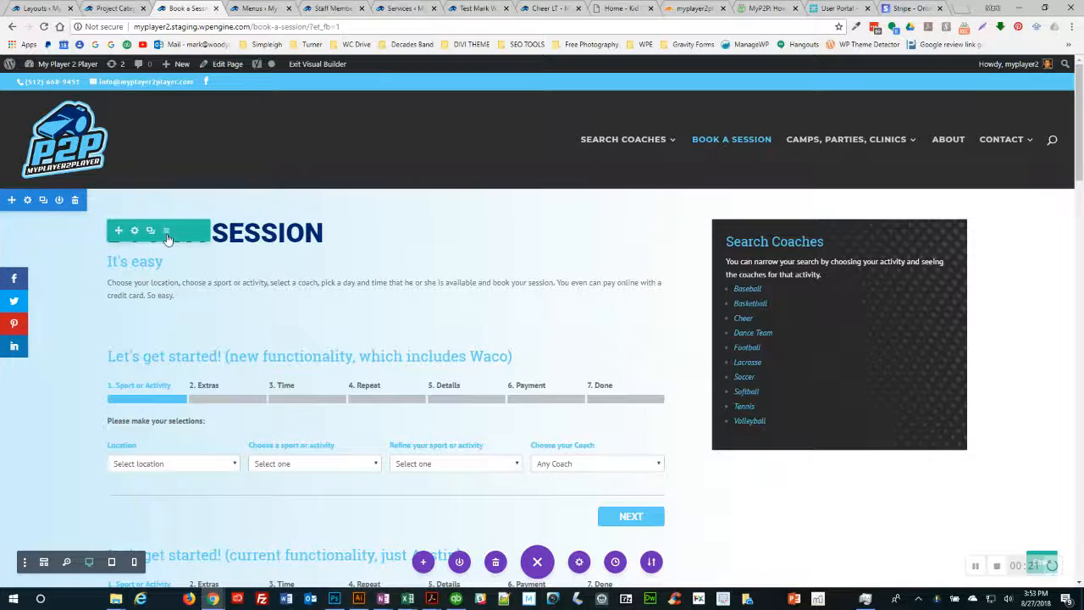
# - Try disabling the first Book a Session row on phone, tablet and desktop through its visibility settings
pyautogui.scroll(-2, 80, 247)
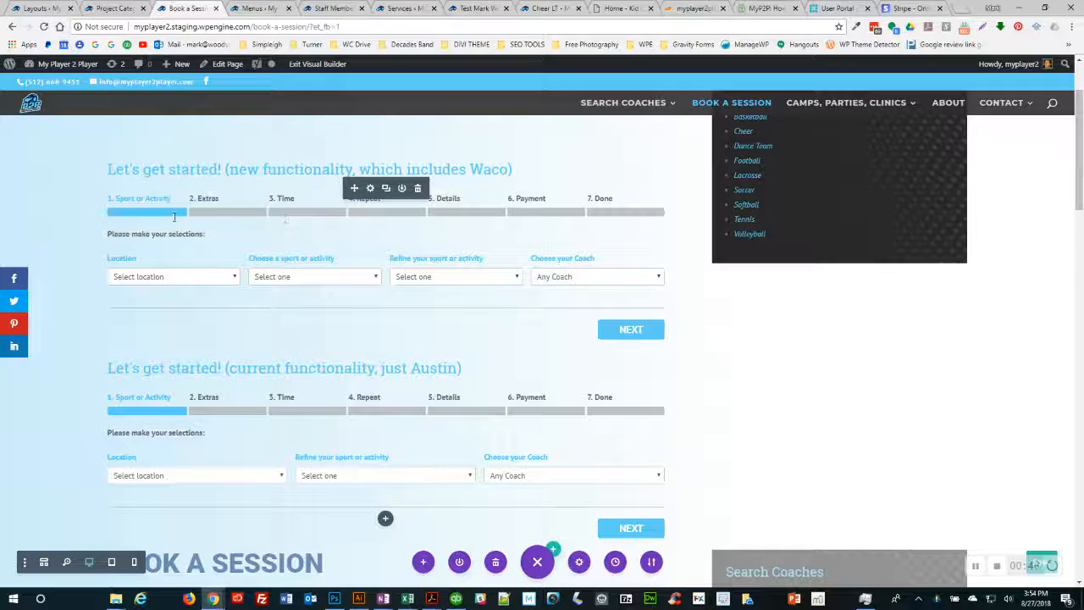
pyautogui.scroll(3, 159, 157)
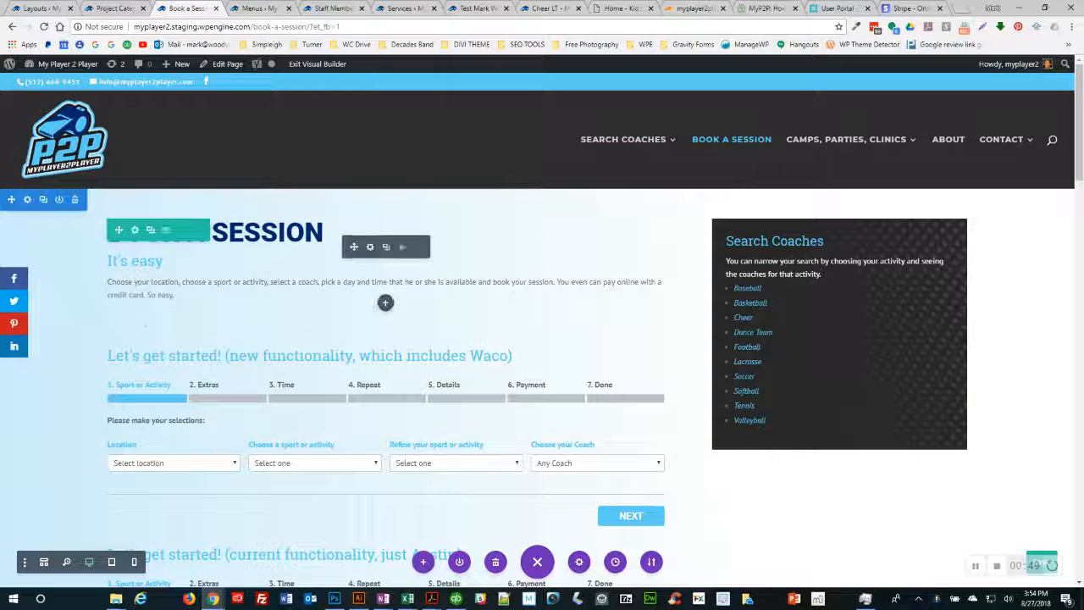
pyautogui.click(135, 231)
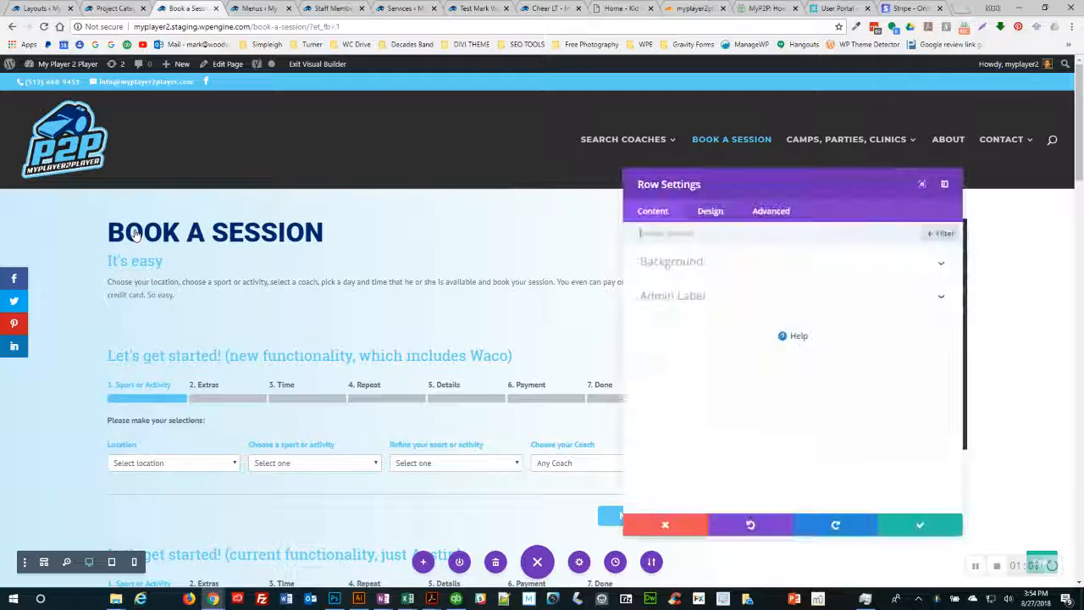
pyautogui.click(770, 211)
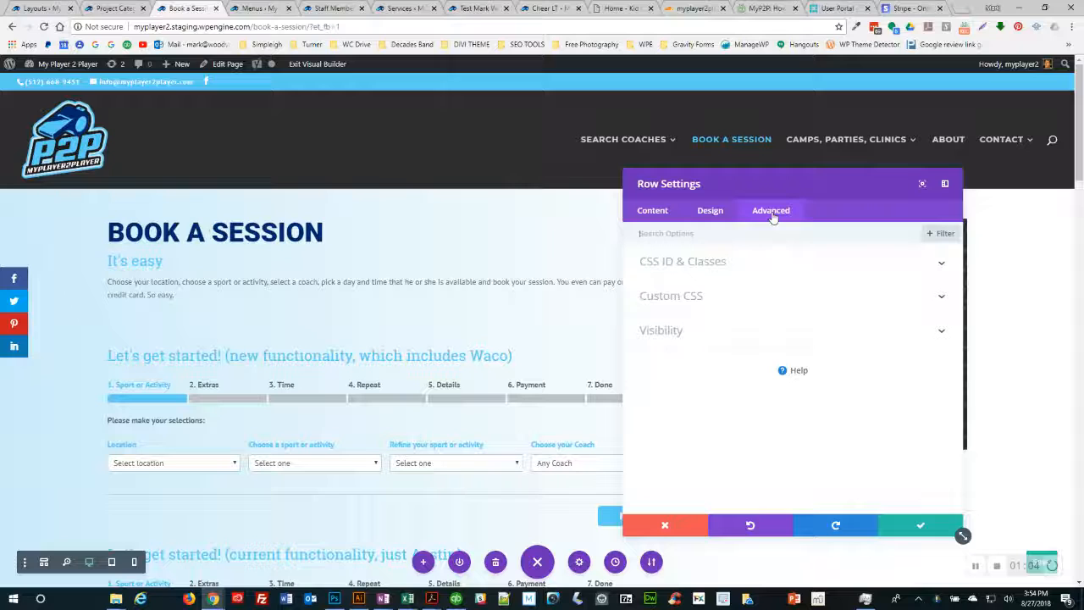
pyautogui.click(661, 335)
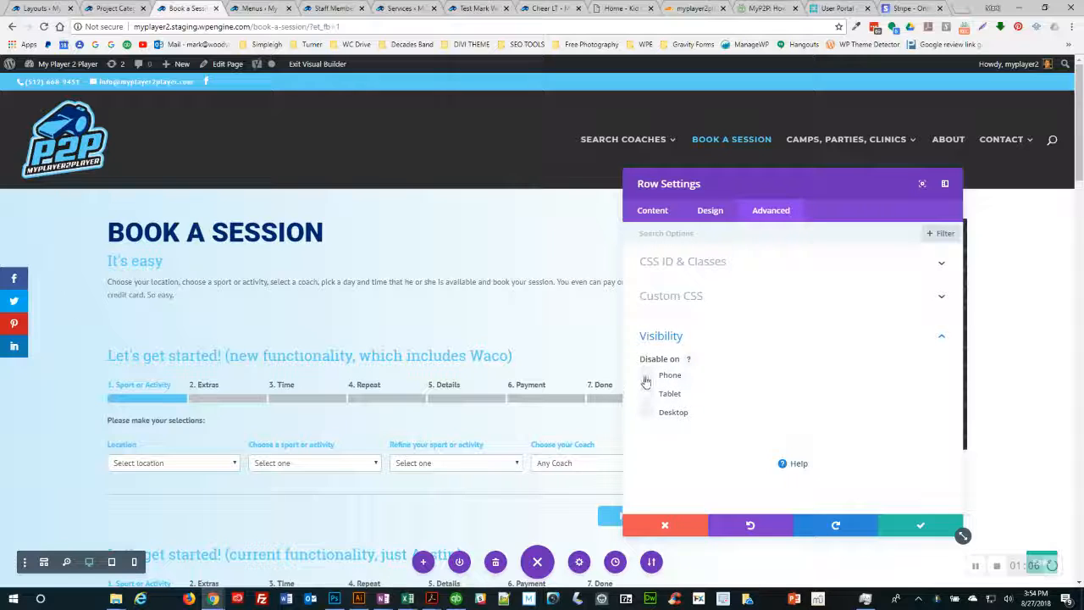
pyautogui.click(646, 378)
pyautogui.click(648, 413)
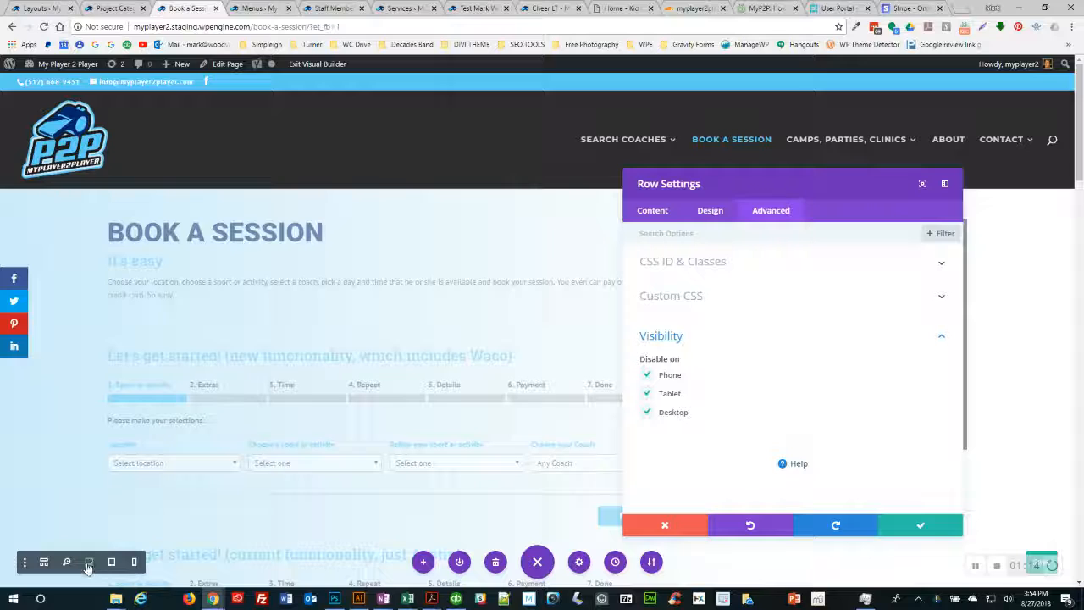
# - Try different device visibility combinations for the row with a tablet preview, discard its settings changes and return to desktop view
pyautogui.click(648, 414)
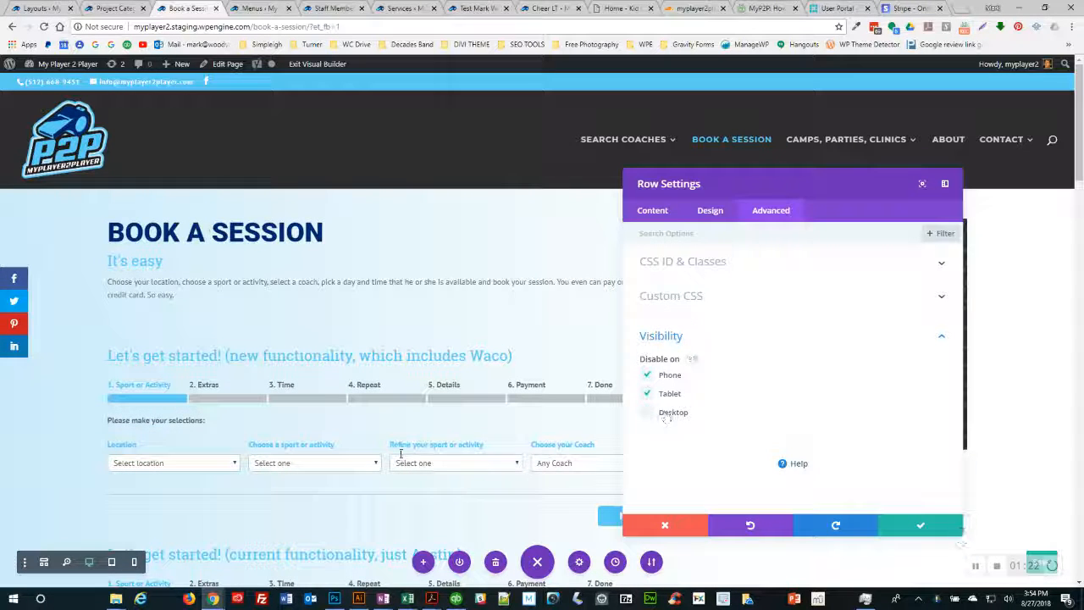
pyautogui.click(112, 563)
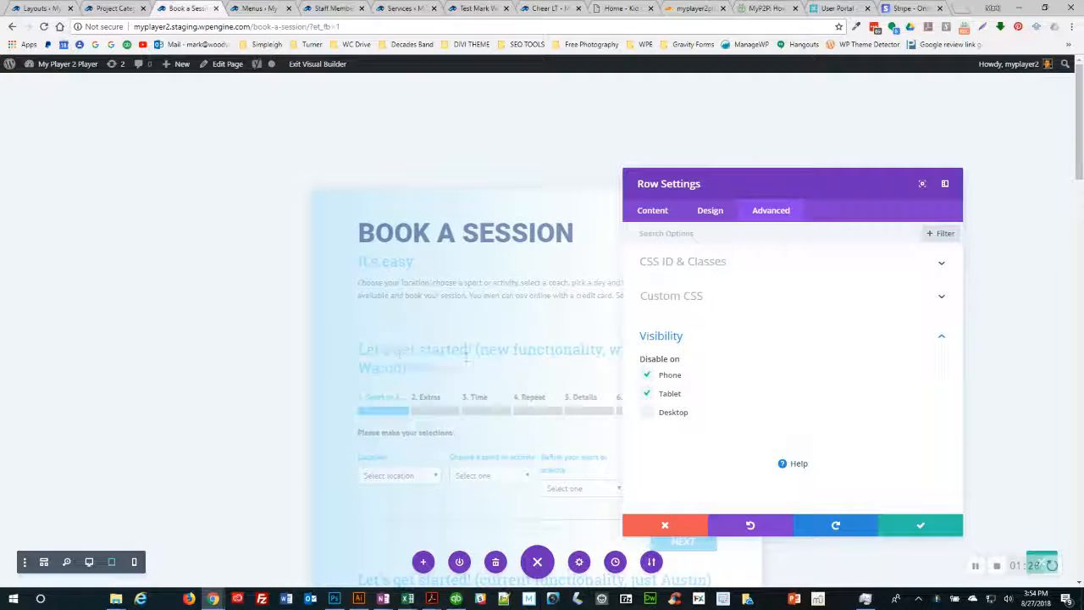
pyautogui.click(648, 393)
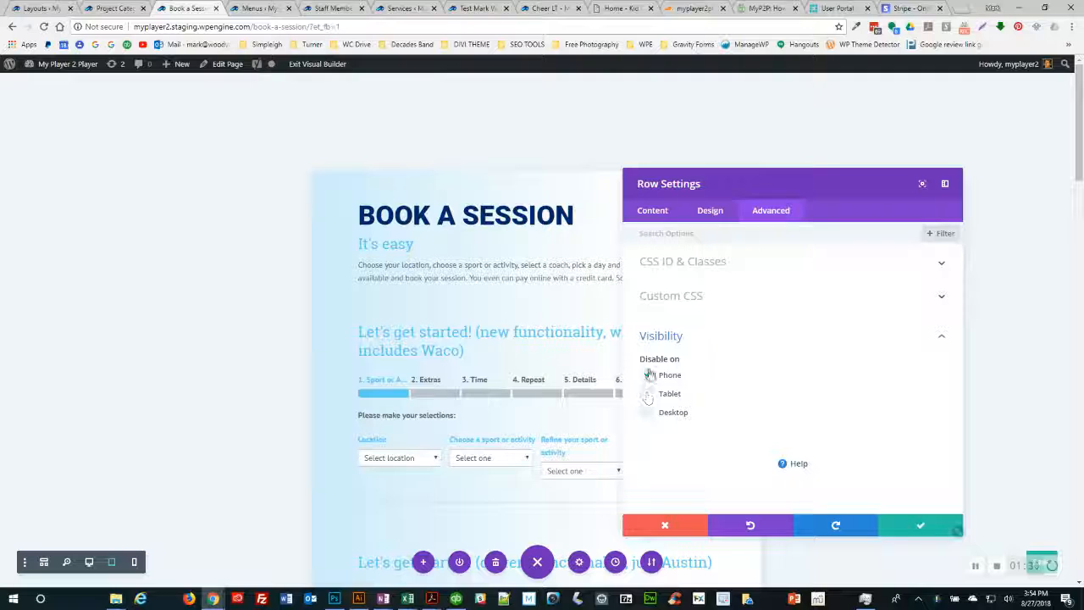
pyautogui.click(648, 374)
pyautogui.click(647, 394)
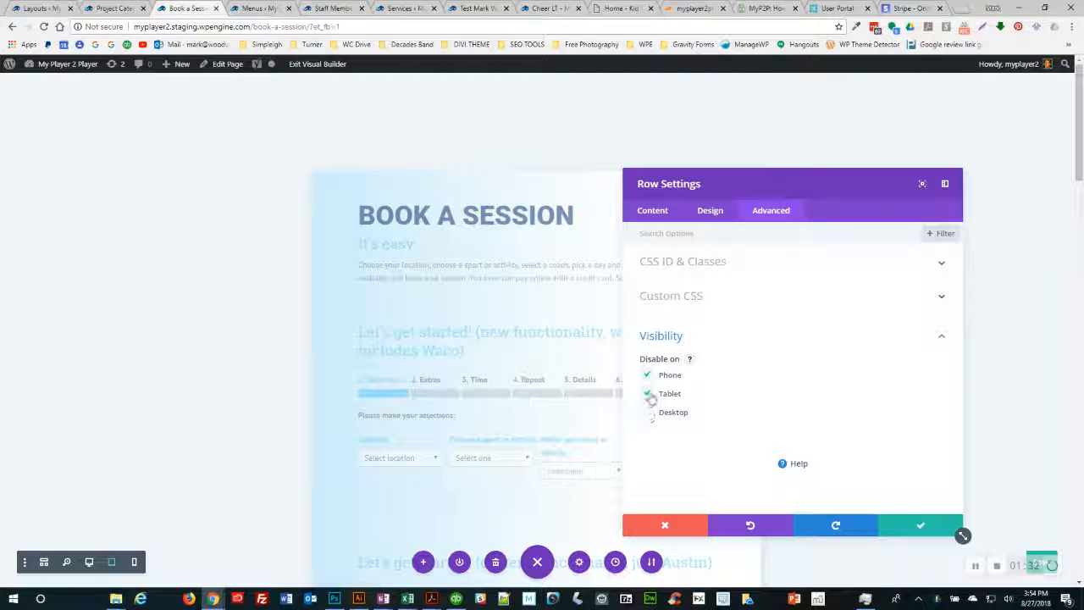
pyautogui.click(648, 393)
pyautogui.click(648, 375)
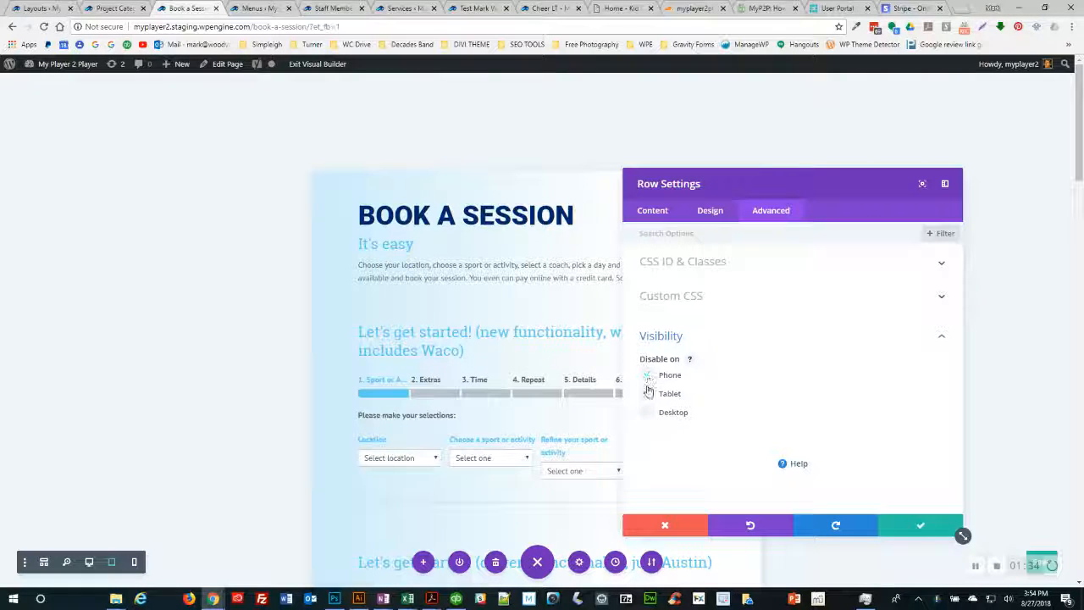
pyautogui.click(666, 525)
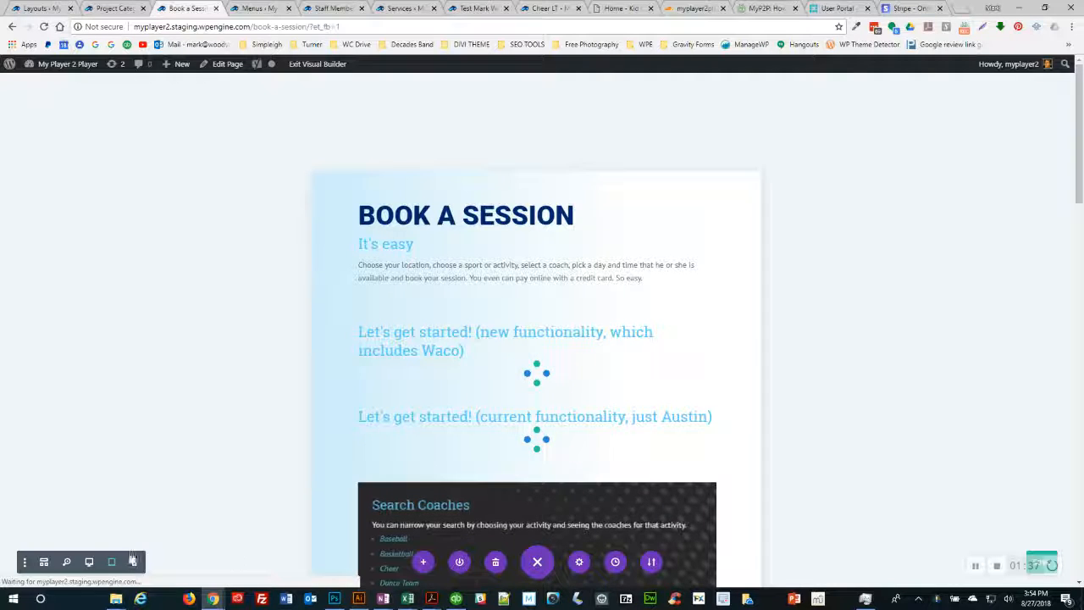
pyautogui.click(89, 561)
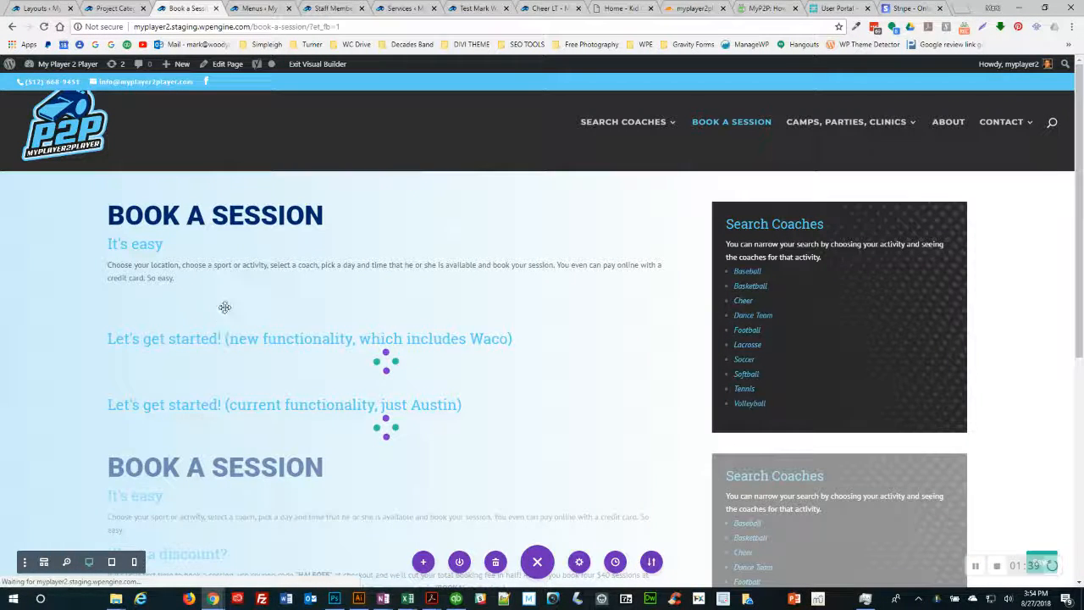
# - Examine how the disabled second Book a Session row appears in the desktop, tablet and phone previews
pyautogui.moveTo(142, 211)
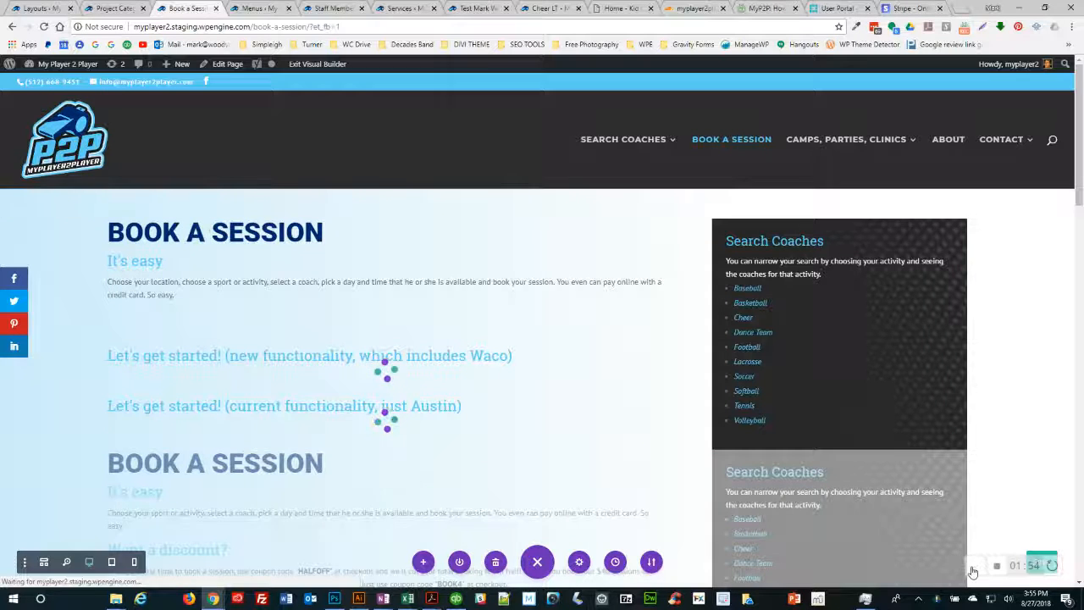
pyautogui.scroll(-2, 851, 522)
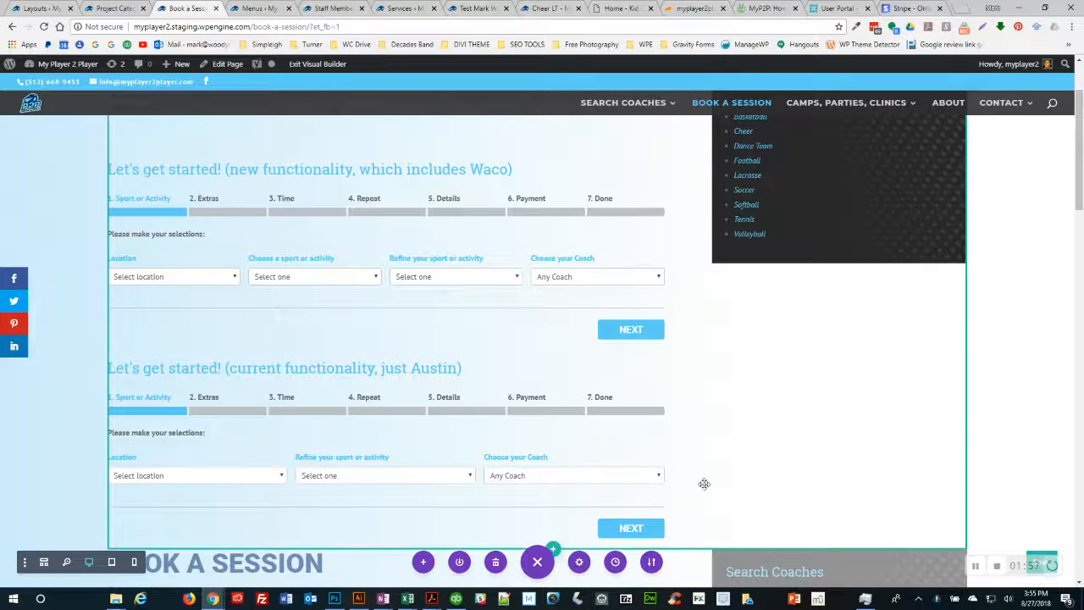
pyautogui.scroll(-3, 303, 433)
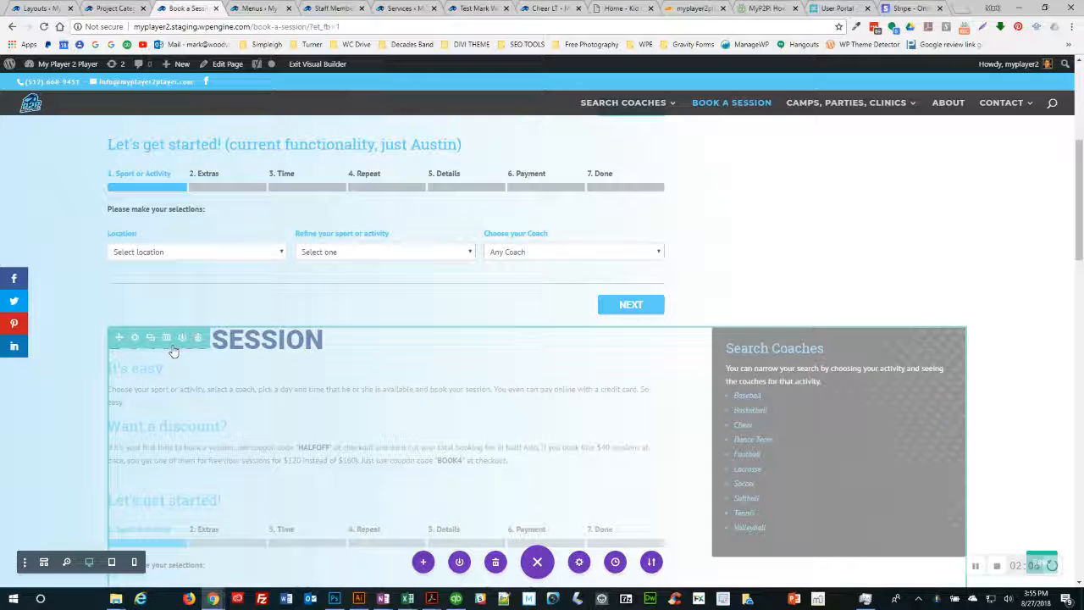
pyautogui.click(111, 562)
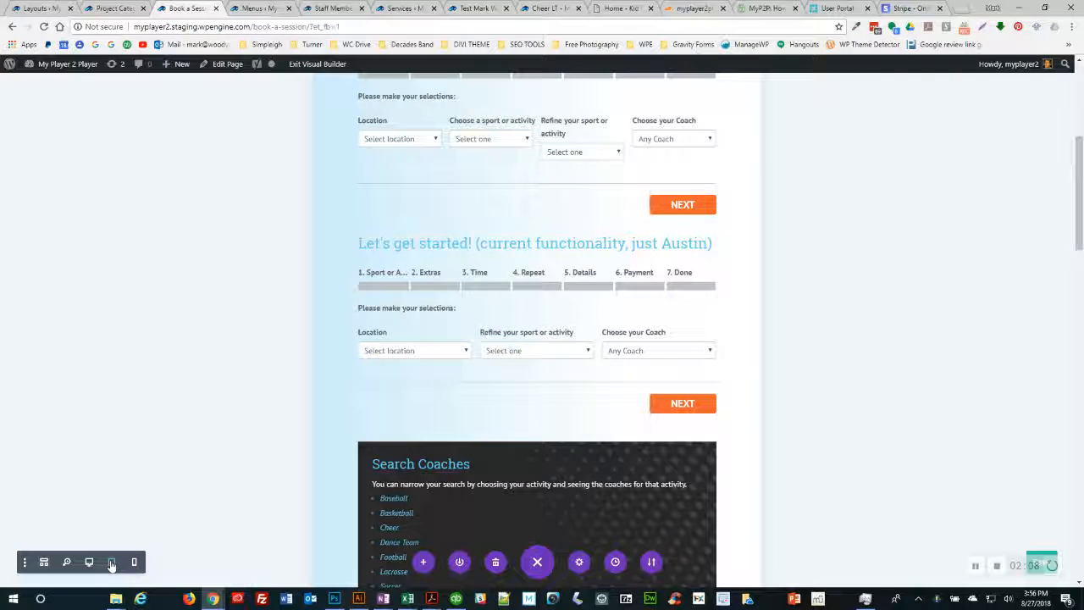
pyautogui.click(134, 564)
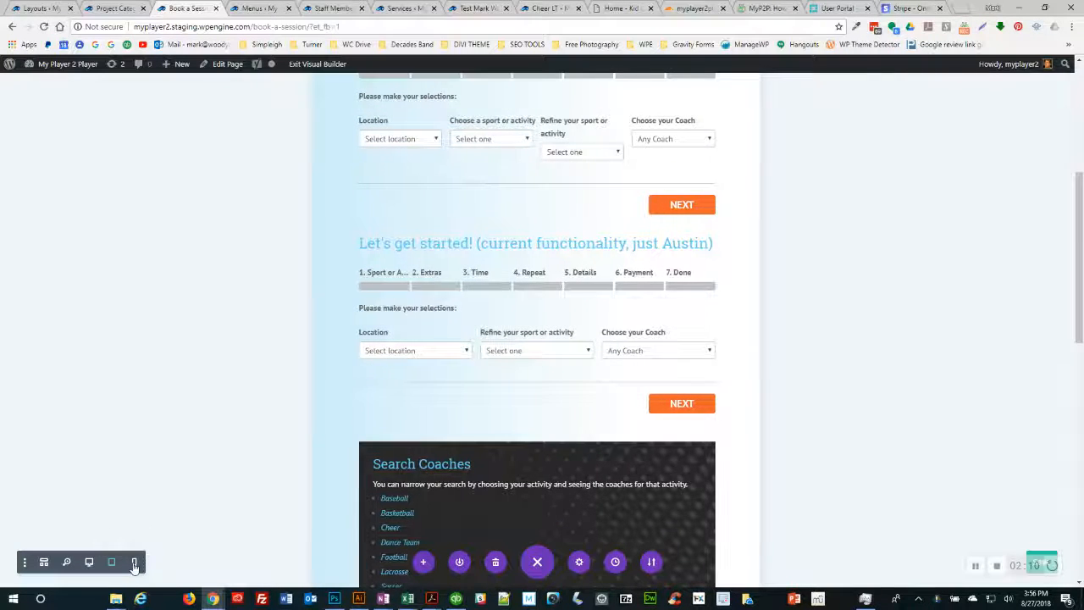
pyautogui.click(89, 563)
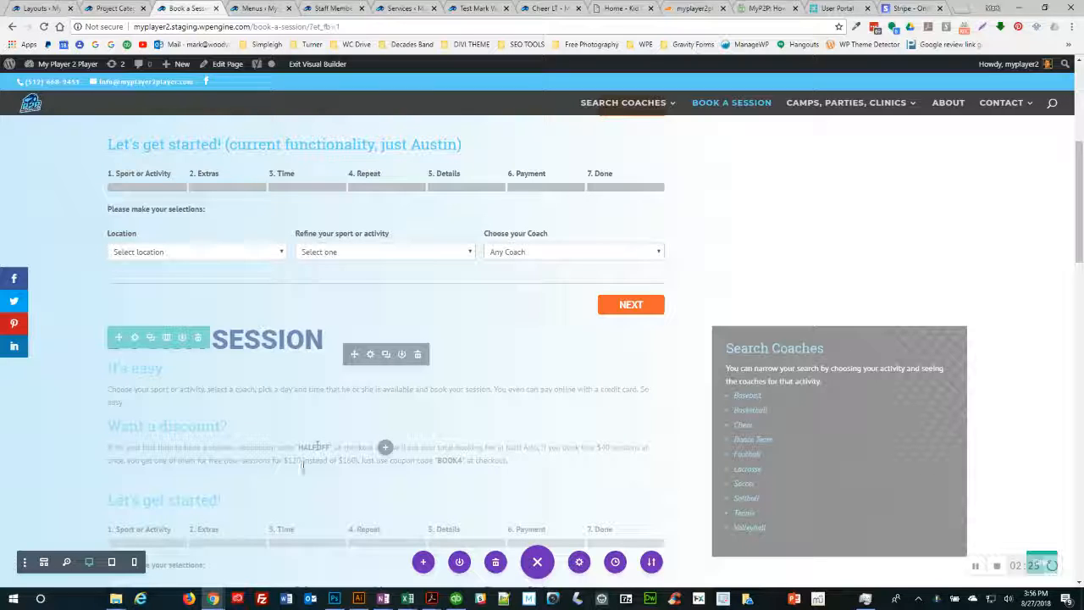
# - Copy the "current functionality, just Austin" heading and Bookly shortcode from the first row's text module, delete them there and save the module
pyautogui.scroll(2, 354, 289)
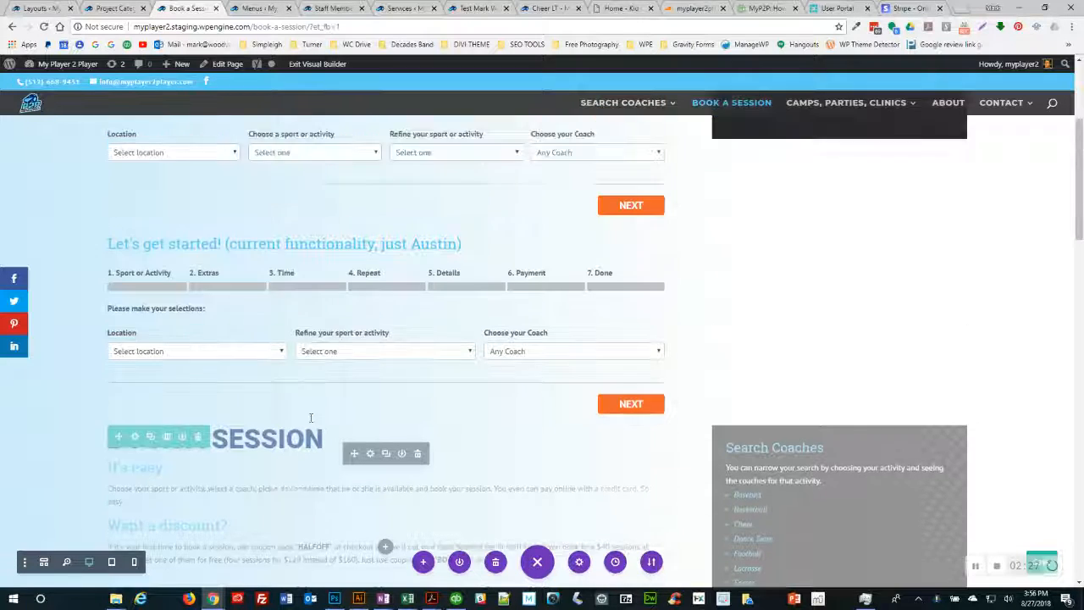
pyautogui.scroll(3, 341, 220)
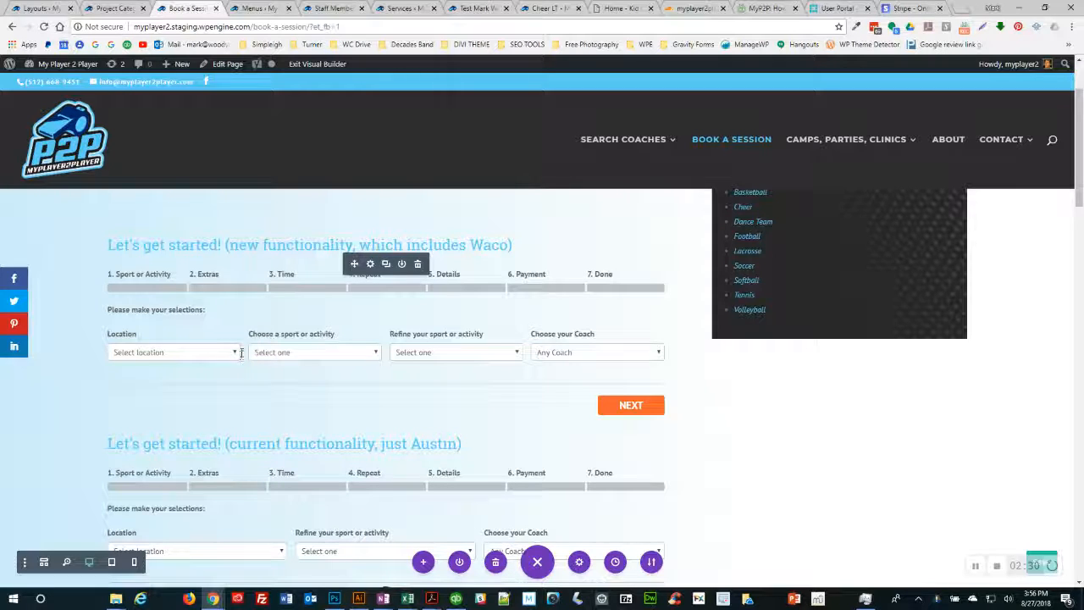
pyautogui.click(370, 264)
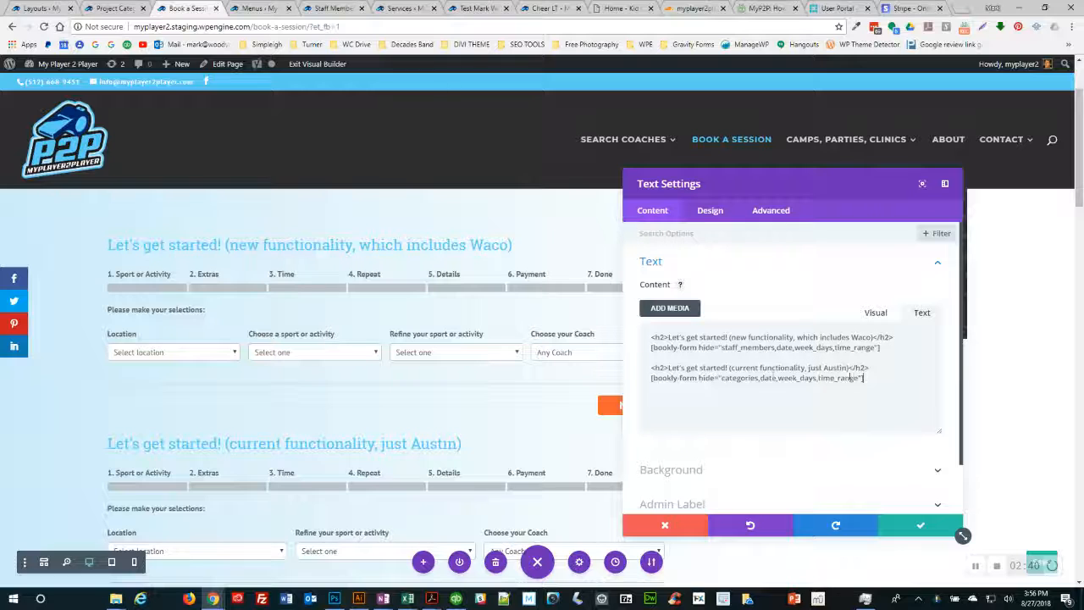
pyautogui.keyDown('shift'); pyautogui.click(644, 365); pyautogui.keyUp('shift')
pyautogui.hotkey('ctrl', 'c')
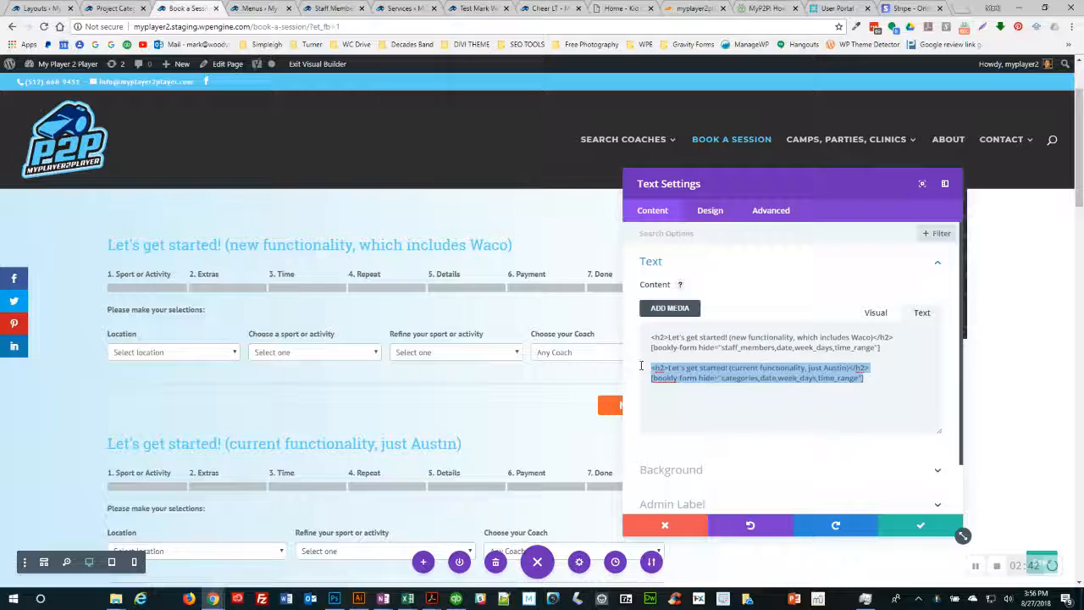
pyautogui.press('Delete')
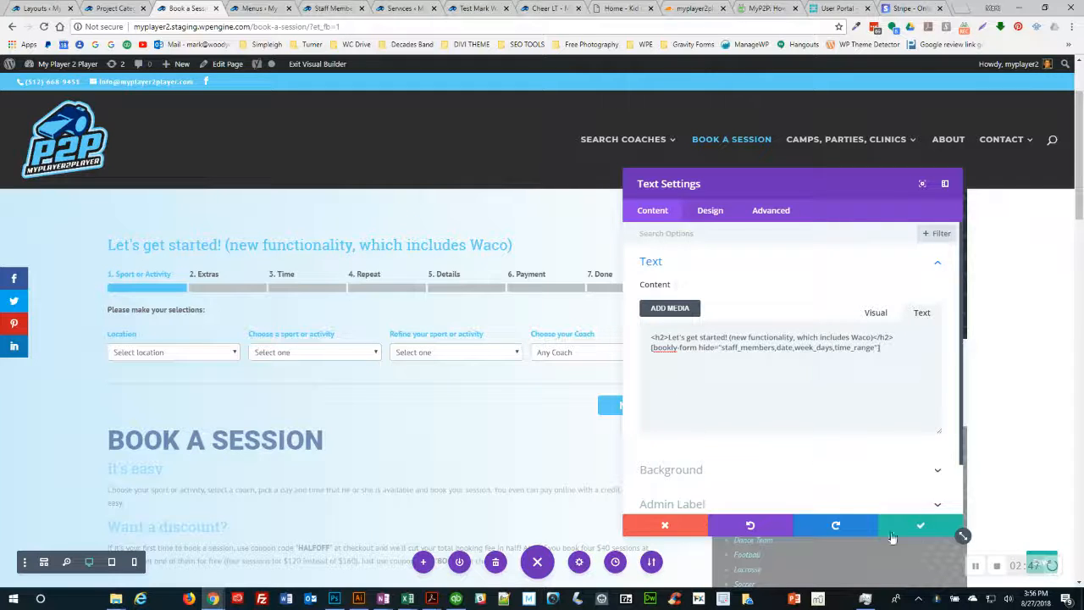
pyautogui.click(919, 527)
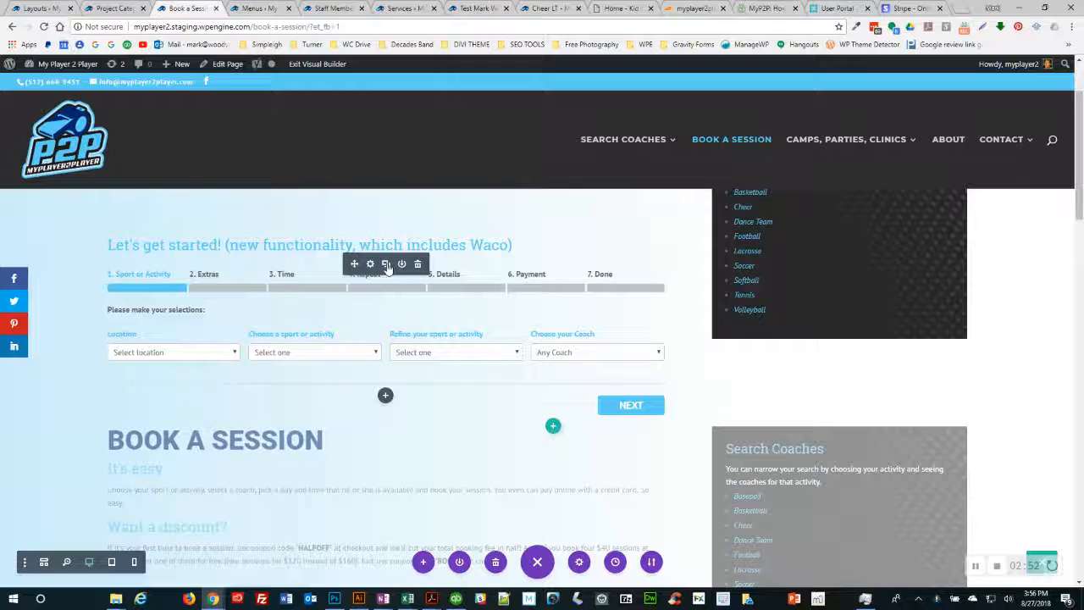
# - Duplicate the booking form text module and replace the upper one's content with the copied "current functionality, just Austin" heading and shortcode
pyautogui.click(385, 264)
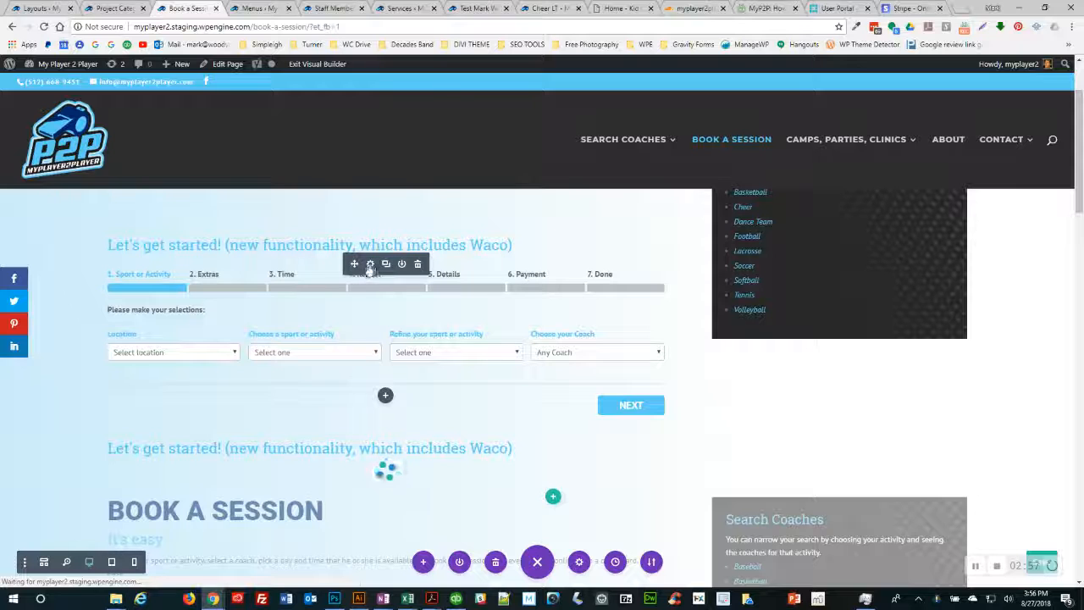
pyautogui.click(370, 264)
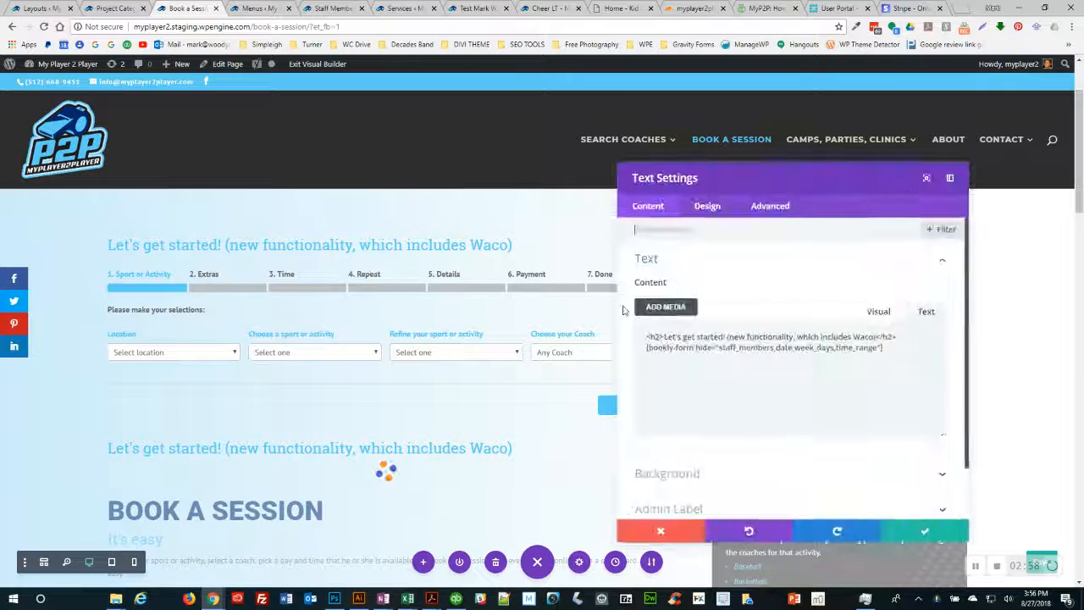
pyautogui.tripleClick(736, 338)
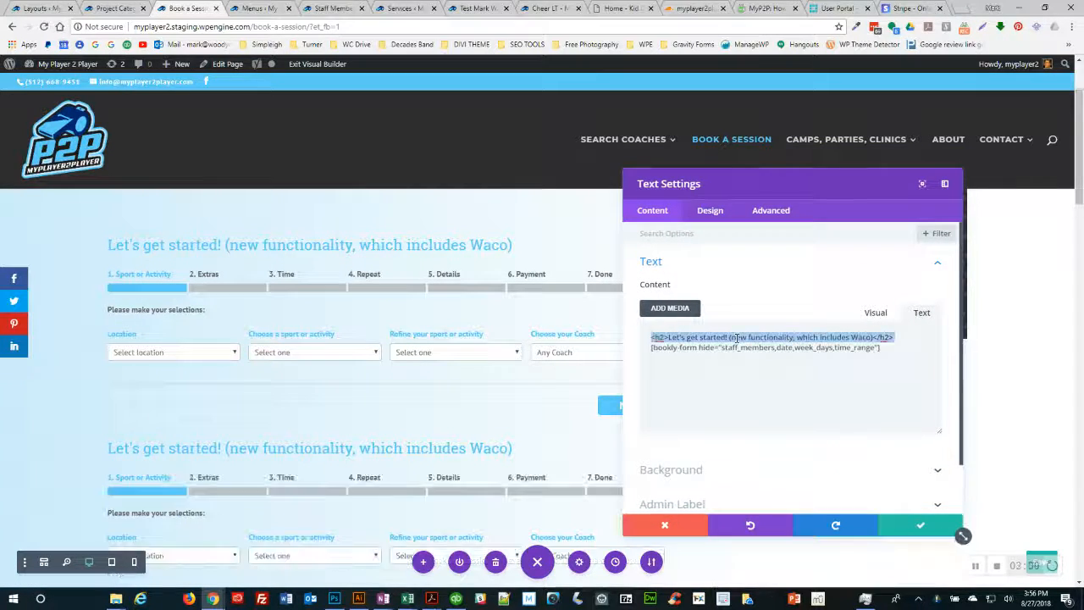
pyautogui.tripleClick(736, 338)
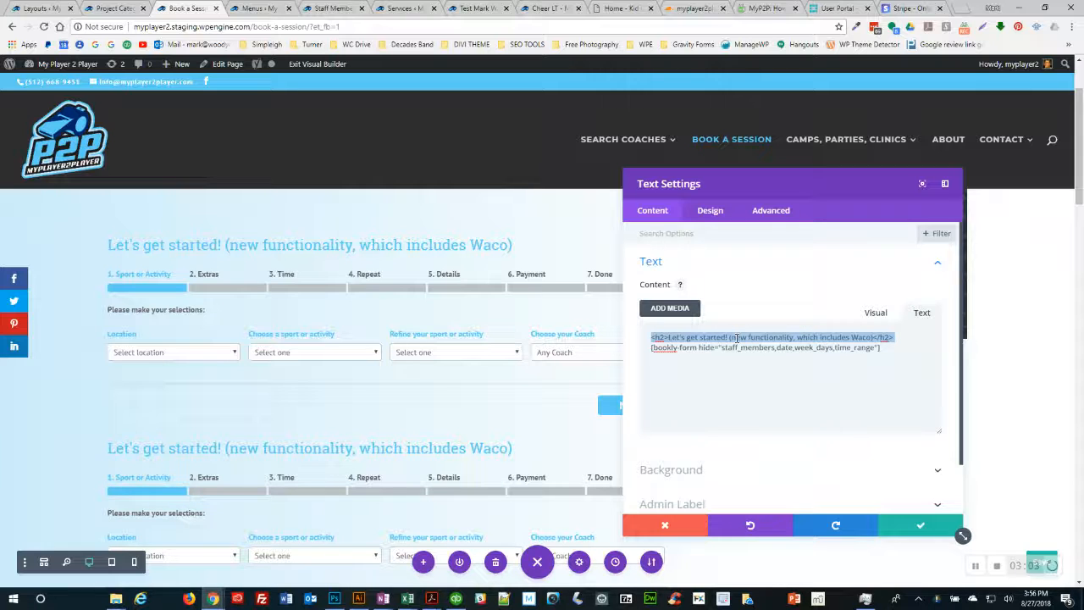
pyautogui.hotkey('ctrl', 'a')
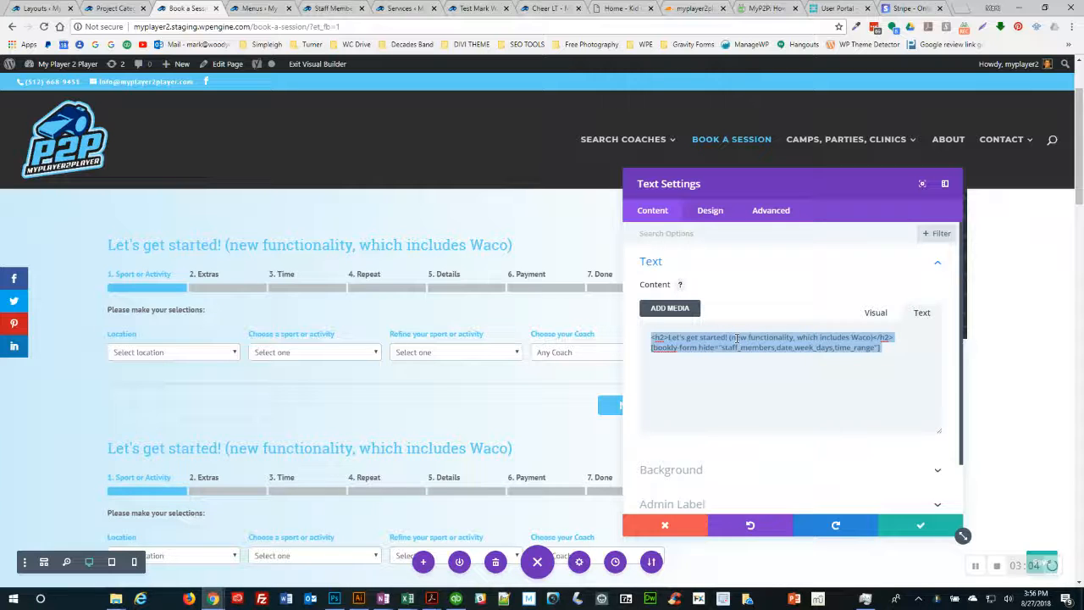
pyautogui.press('BackSpace')
pyautogui.hotkey('ctrl', 'v')
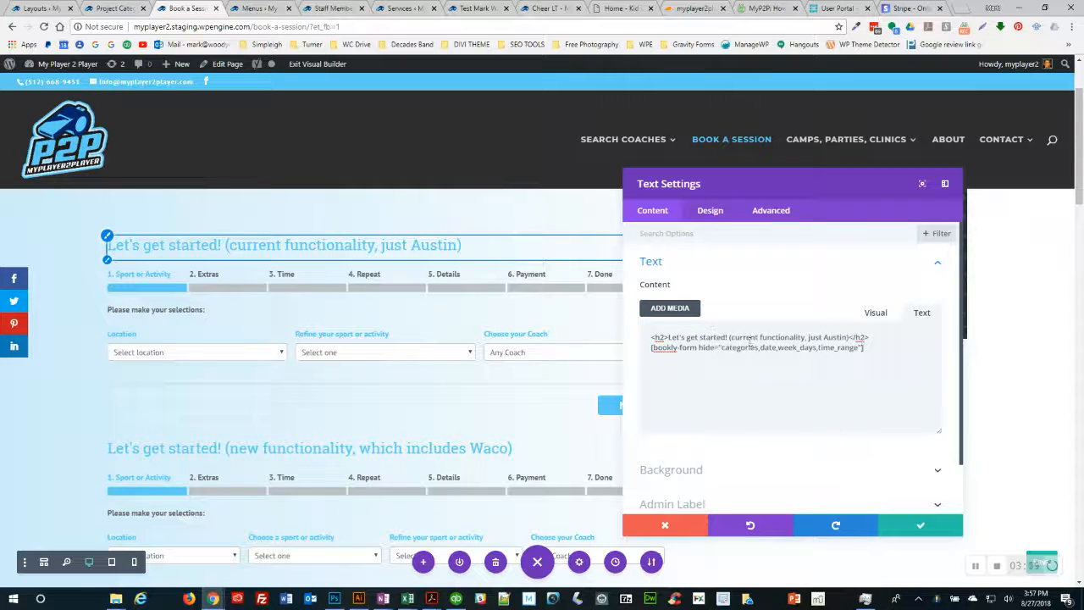
# - Shorten the upper text module's heading to "Let's get started!" by removing the parenthesised note
pyautogui.moveTo(731, 337); pyautogui.dragTo(830, 337)
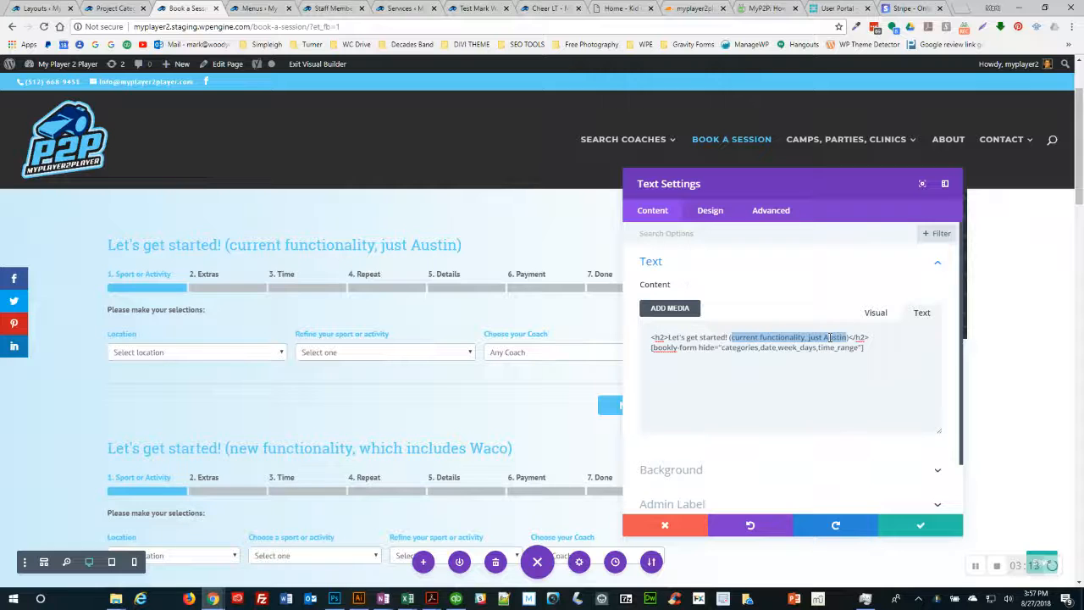
pyautogui.press('BackSpace')
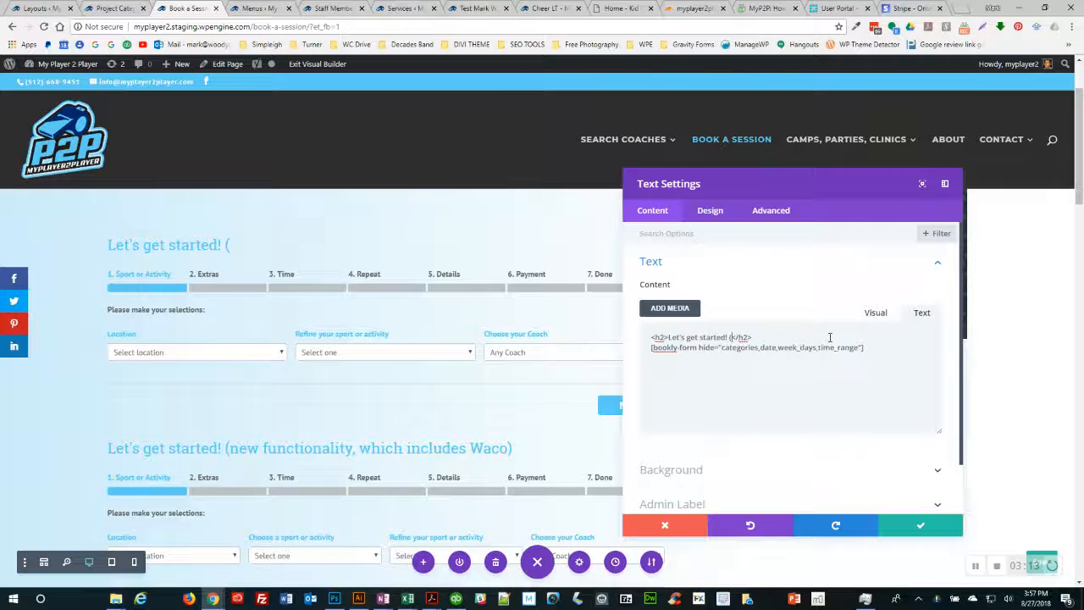
pyautogui.press('BackSpace')
pyautogui.press('BackSpace')
pyautogui.press('BackSpace')
pyautogui.write('!')
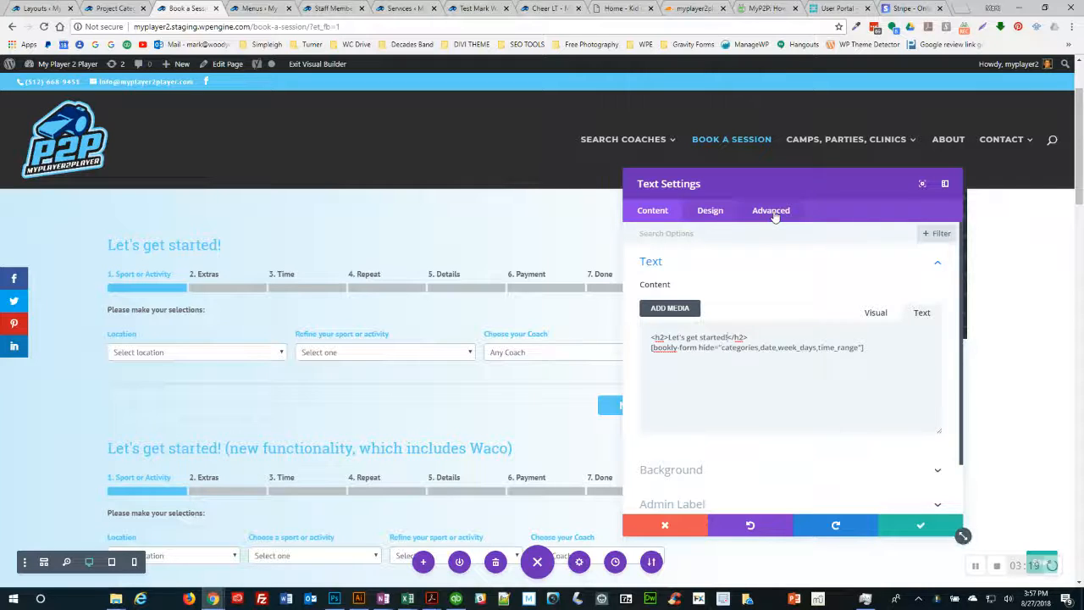
# - Check the device visibility options of the upper "Let's get started!" text module and save the module
pyautogui.click(771, 213)
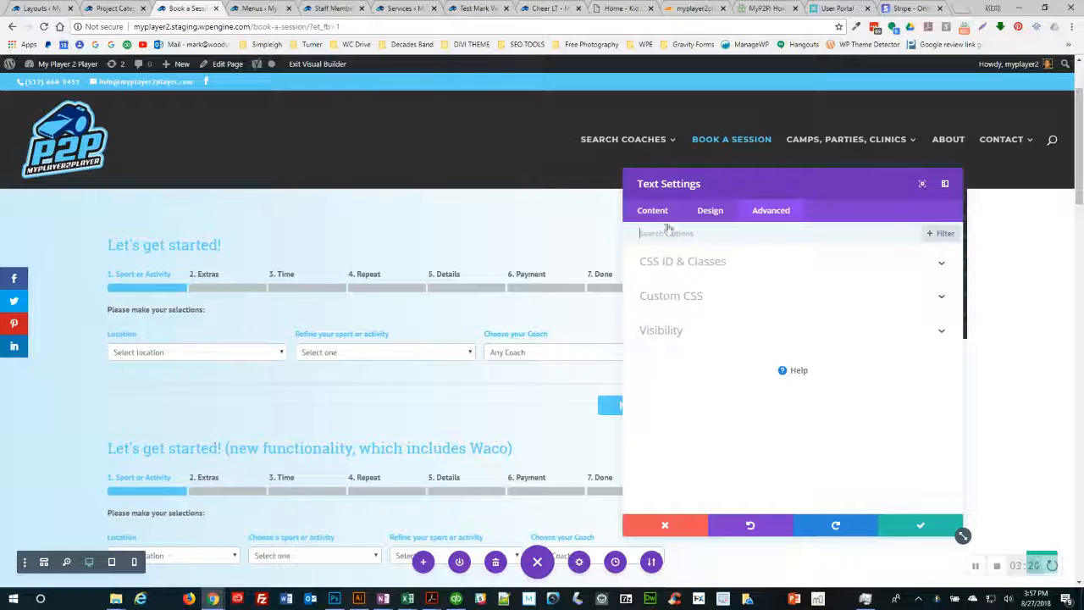
pyautogui.click(664, 333)
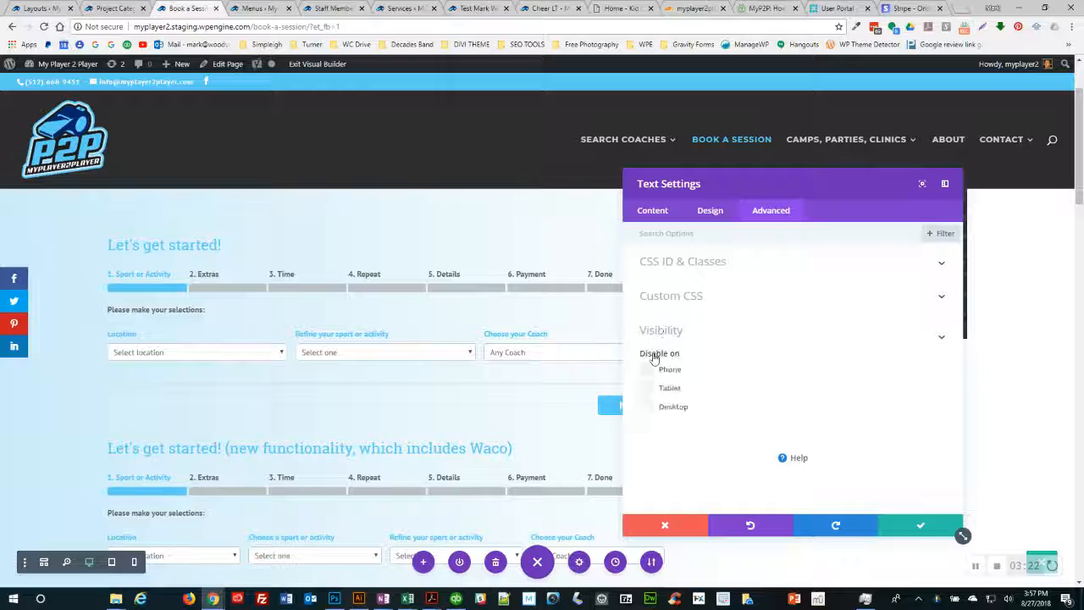
pyautogui.click(919, 526)
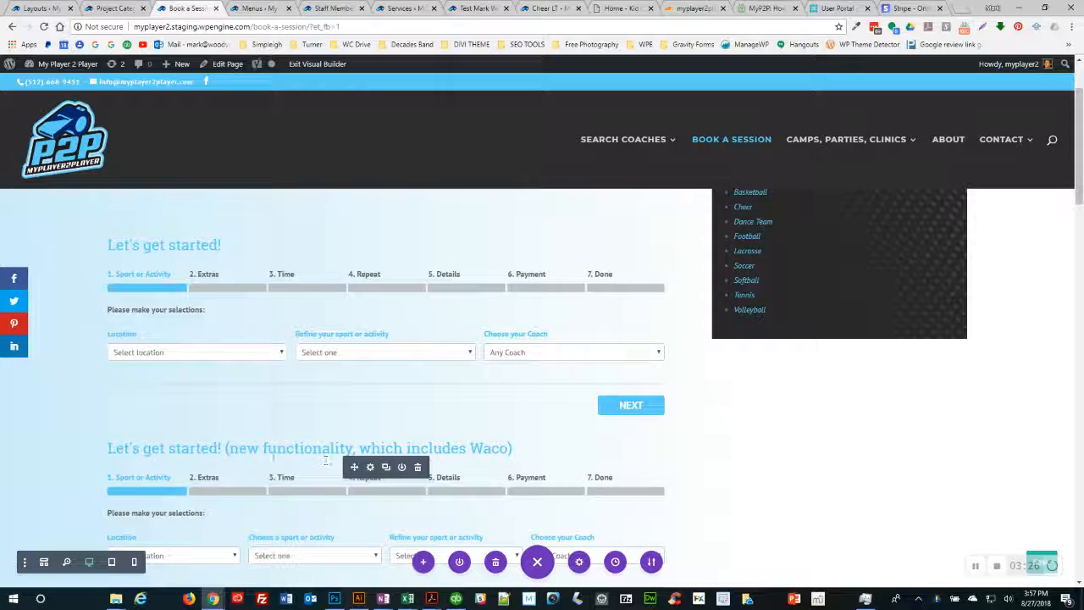
# - Disable the "new functionality, which includes Waco" text module on phone, tablet and desktop, and save the module
pyautogui.scroll(-2, 347, 462)
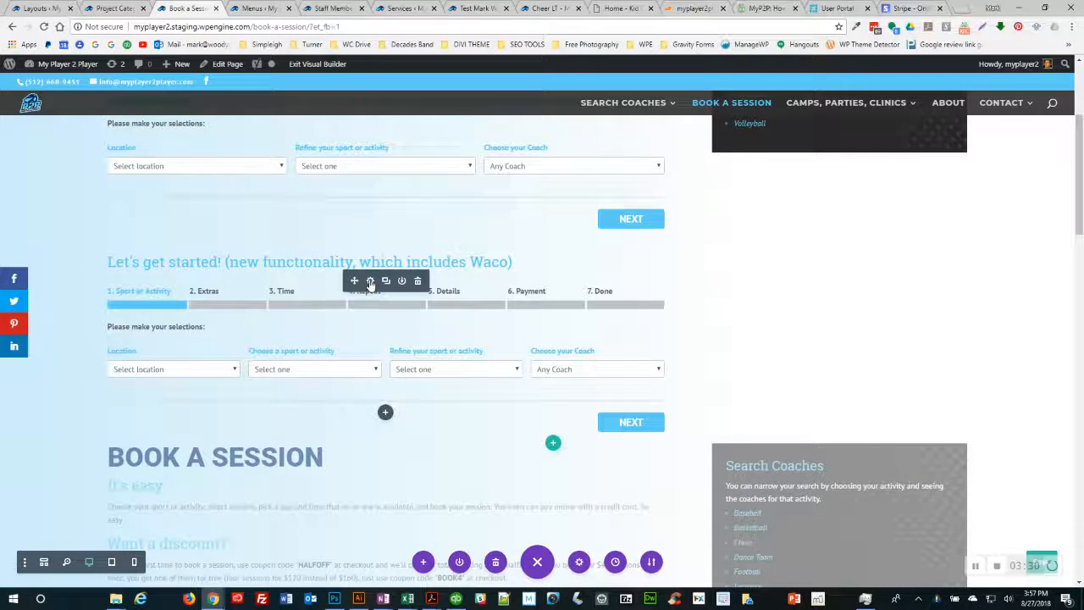
pyautogui.click(370, 282)
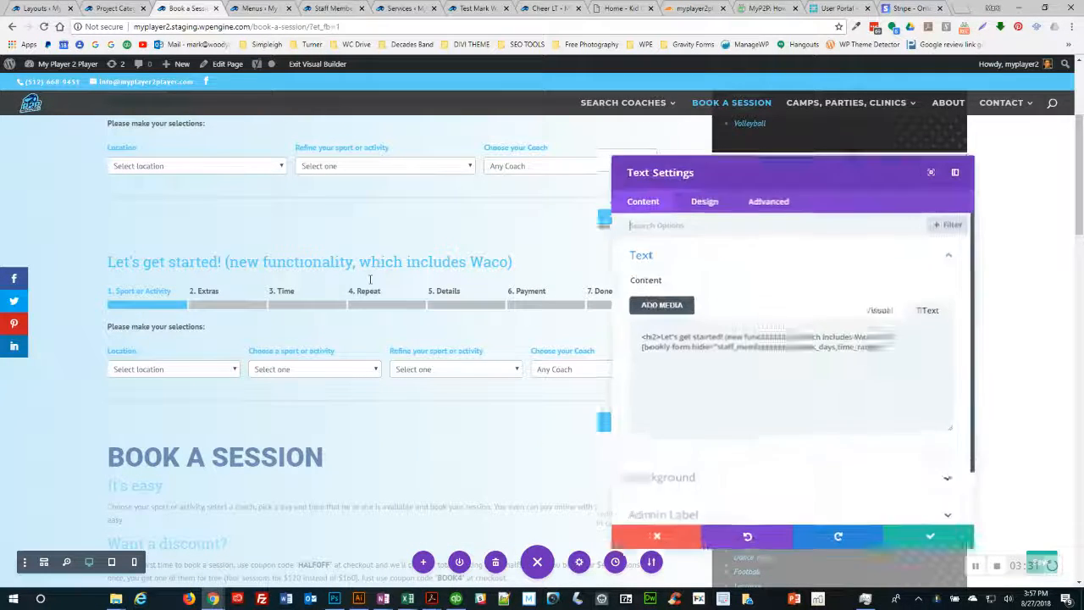
pyautogui.click(778, 212)
pyautogui.click(677, 339)
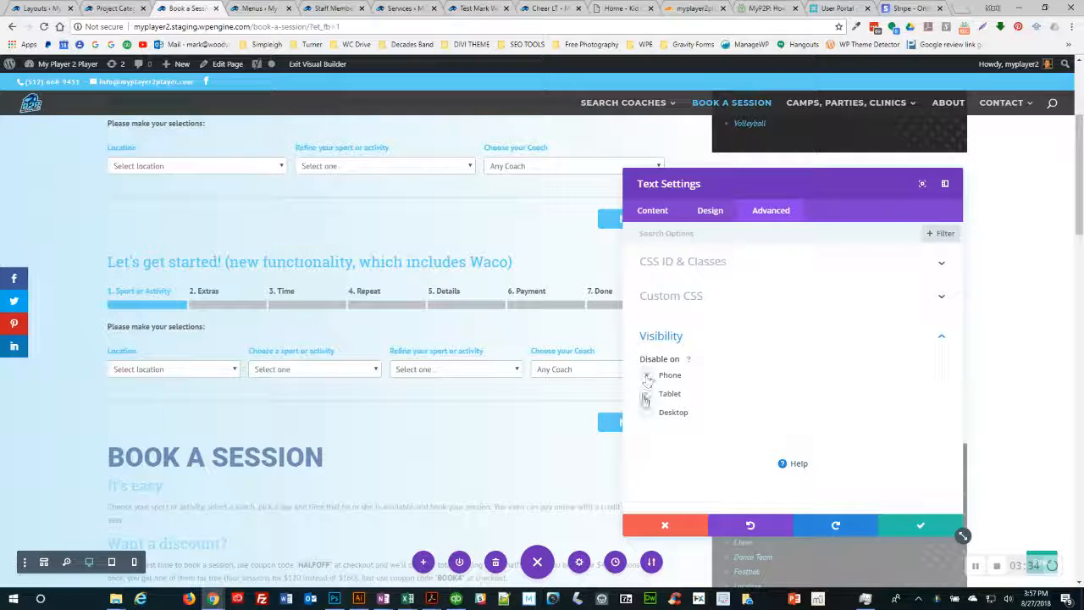
pyautogui.click(646, 394)
pyautogui.click(646, 412)
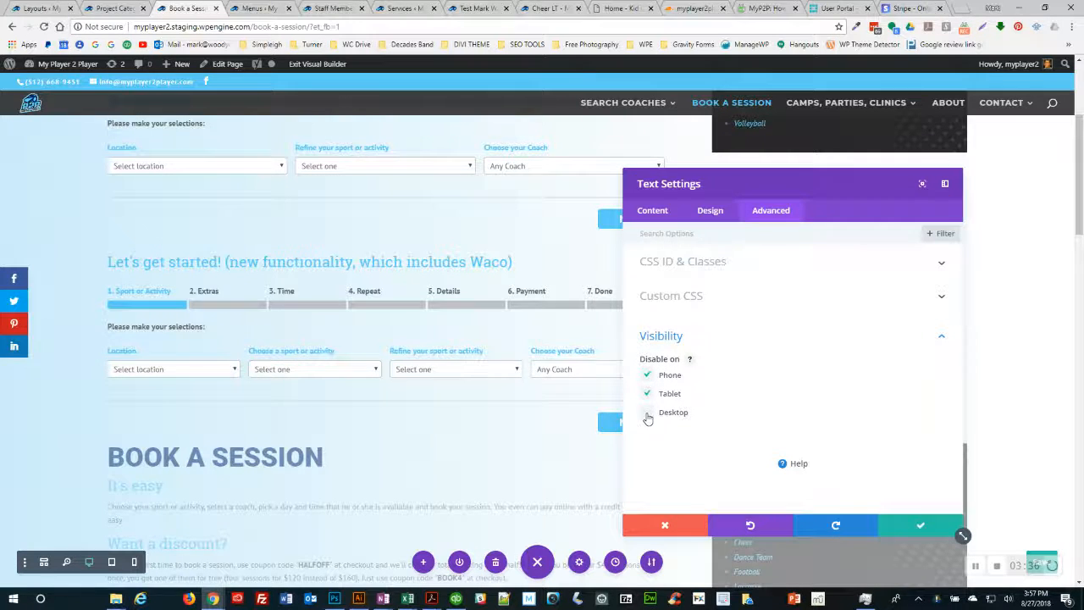
pyautogui.click(917, 526)
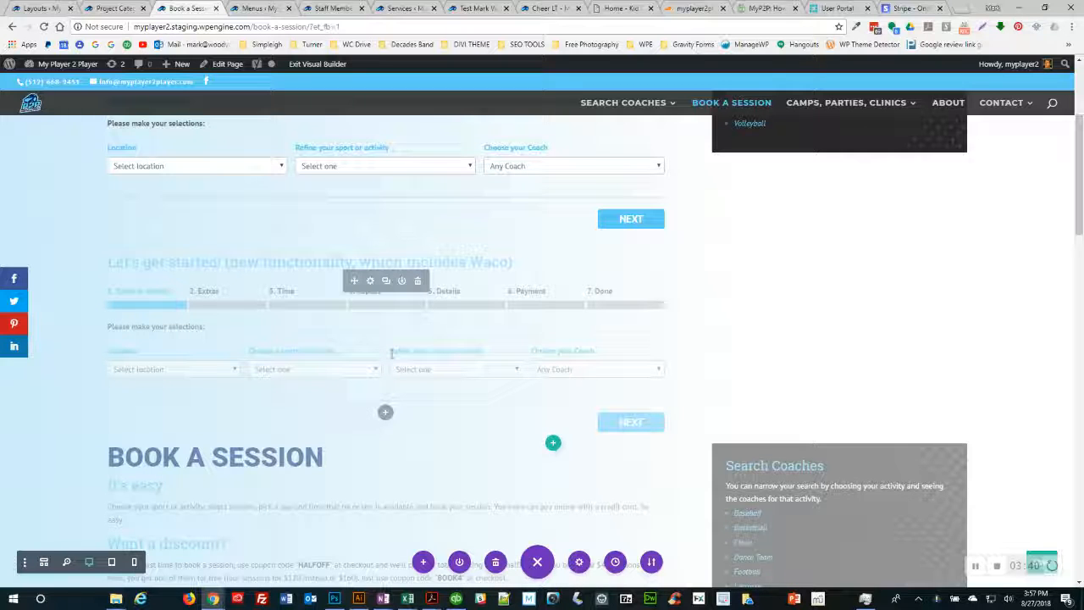
# - Switch the builder's Show Disabled Modules At 50% Opacity setting off and back on to compare how the disabled module displays
pyautogui.scroll(3, 392, 354)
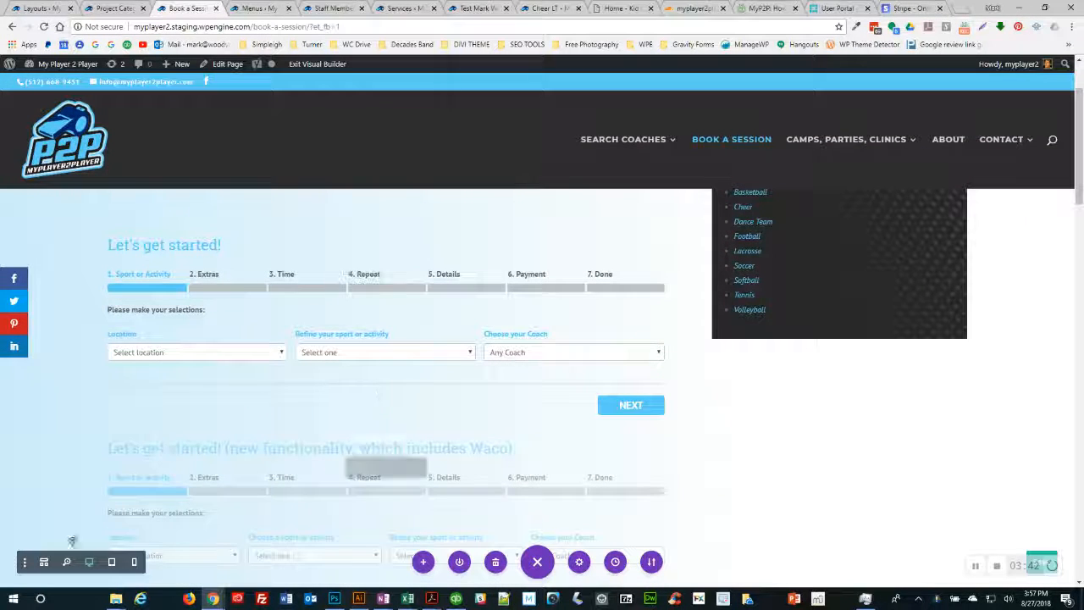
pyautogui.click(25, 565)
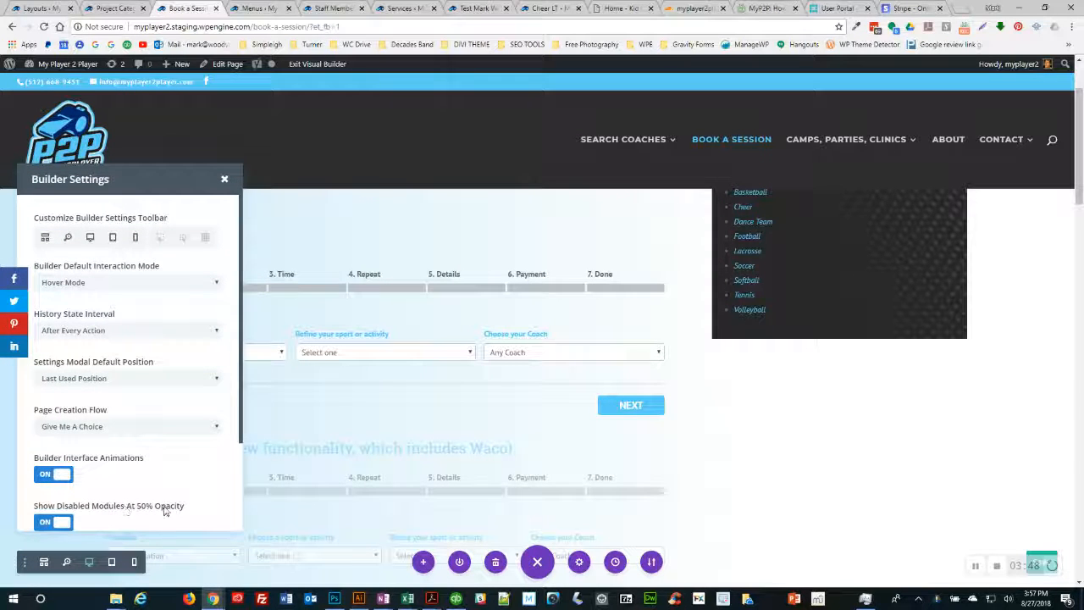
pyautogui.click(59, 522)
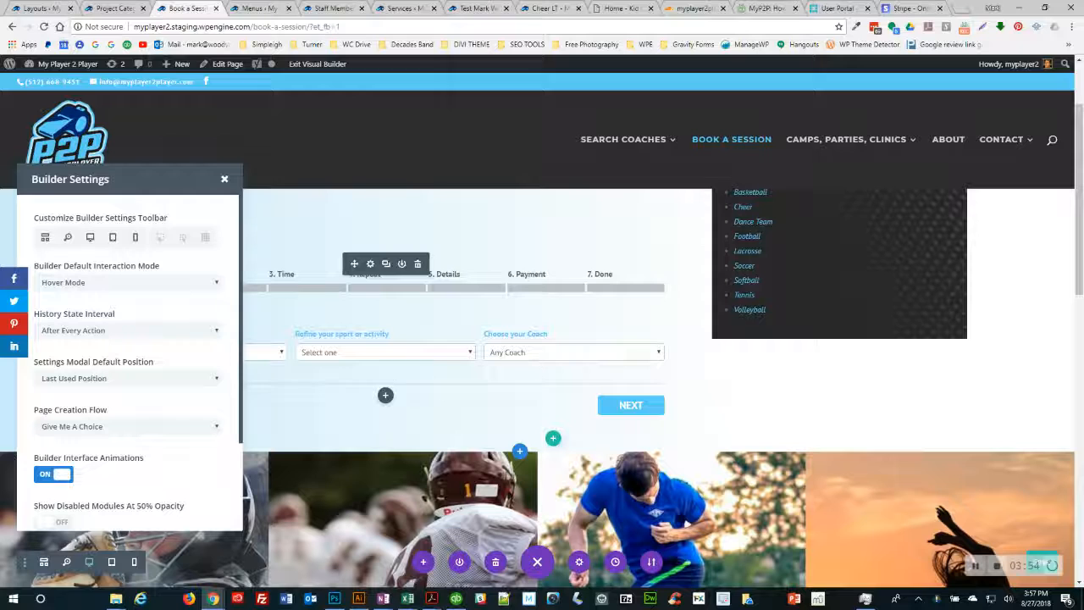
pyautogui.click(61, 523)
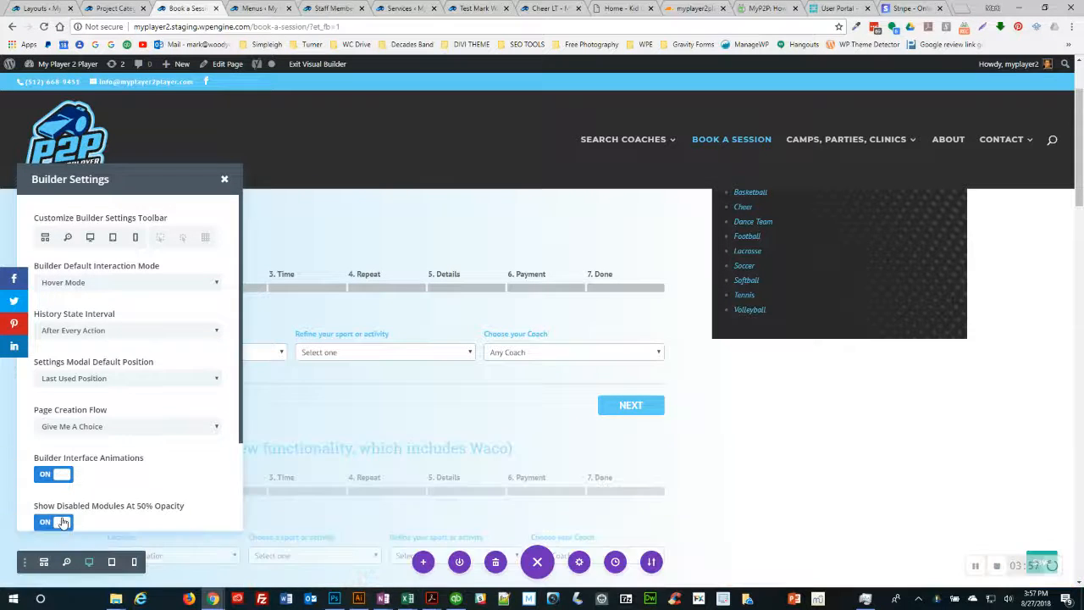
pyautogui.click(224, 180)
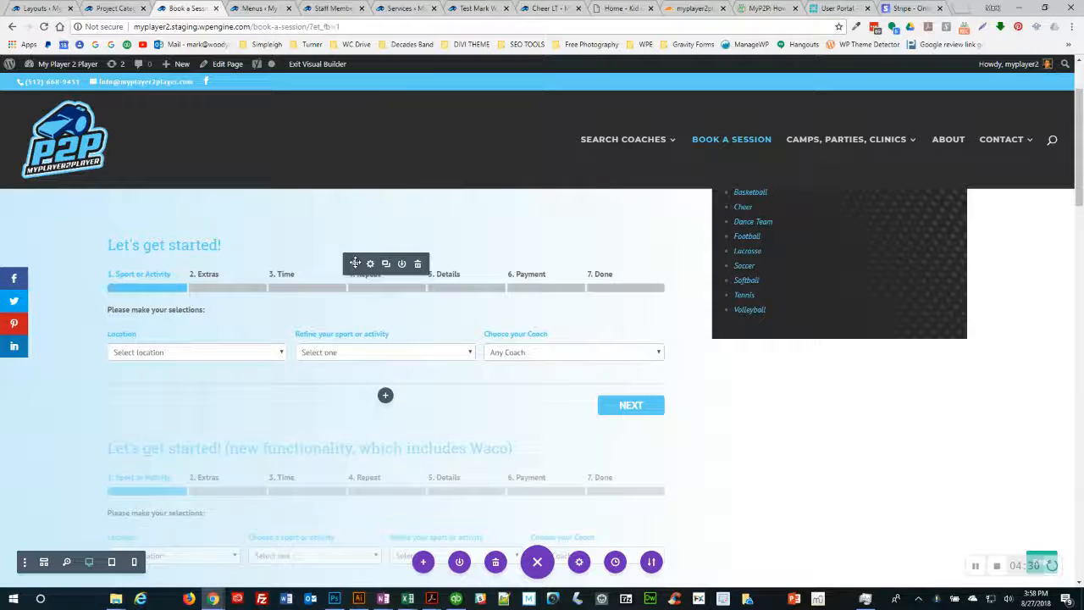
# - Copy the module styles of the upper "Let's get started!" text module and bring up its module options again
pyautogui.rightClick(354, 263)
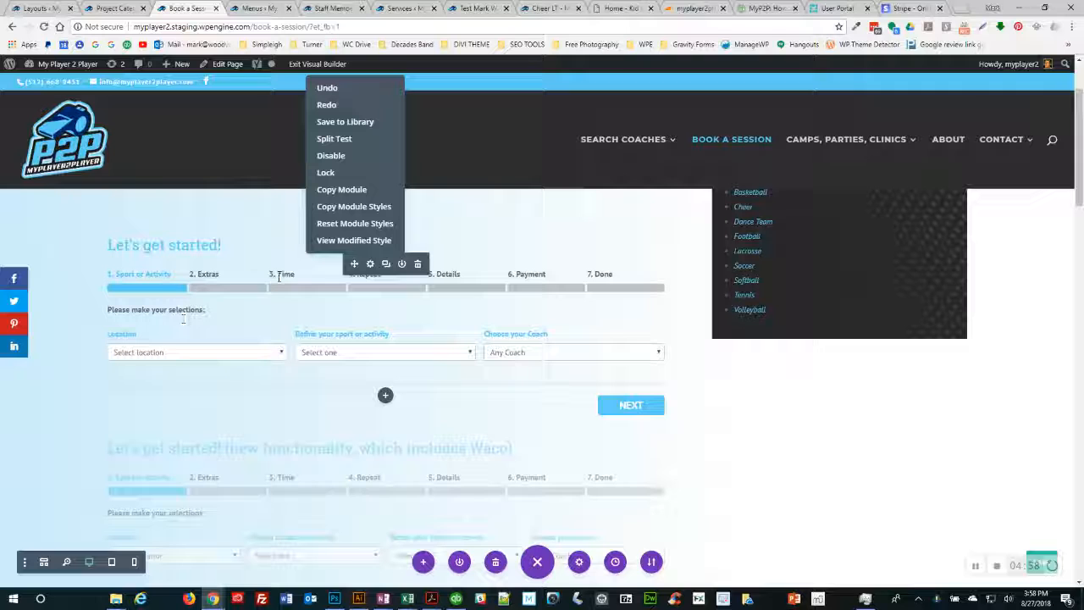
pyautogui.click(354, 207)
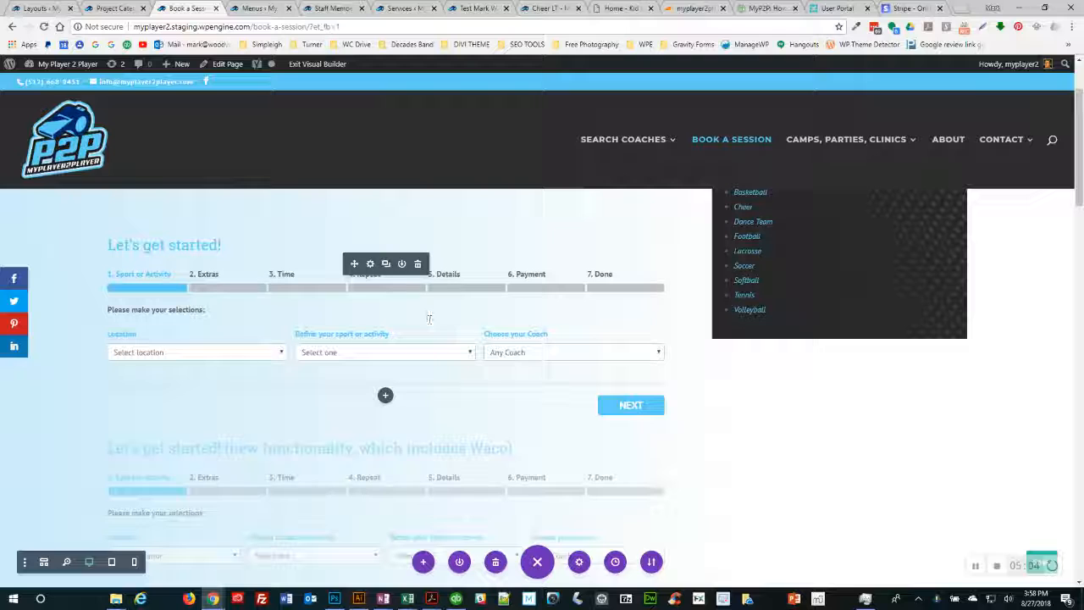
pyautogui.rightClick(354, 263)
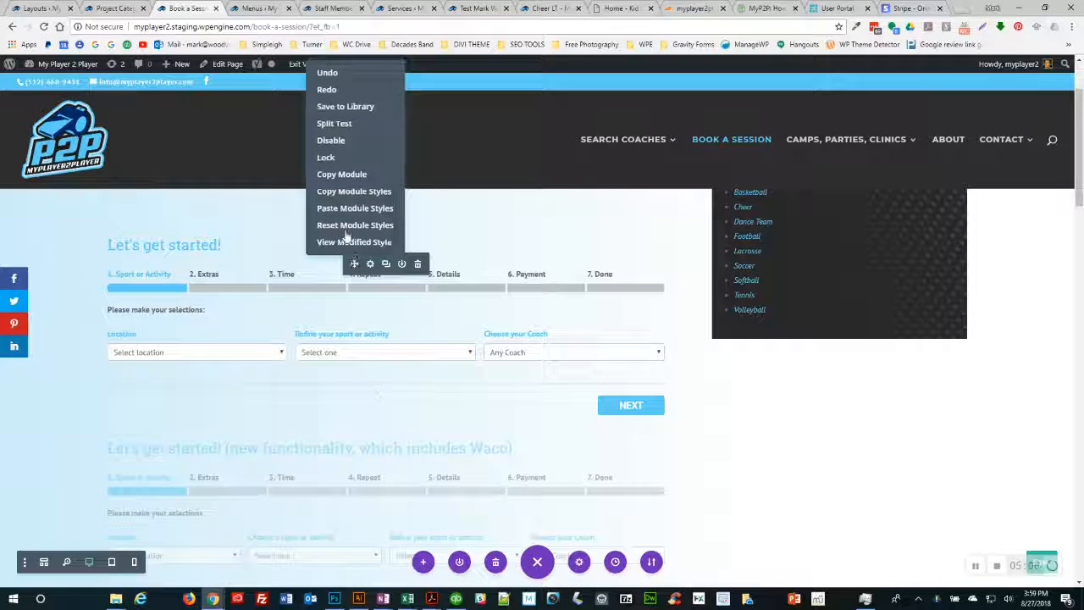